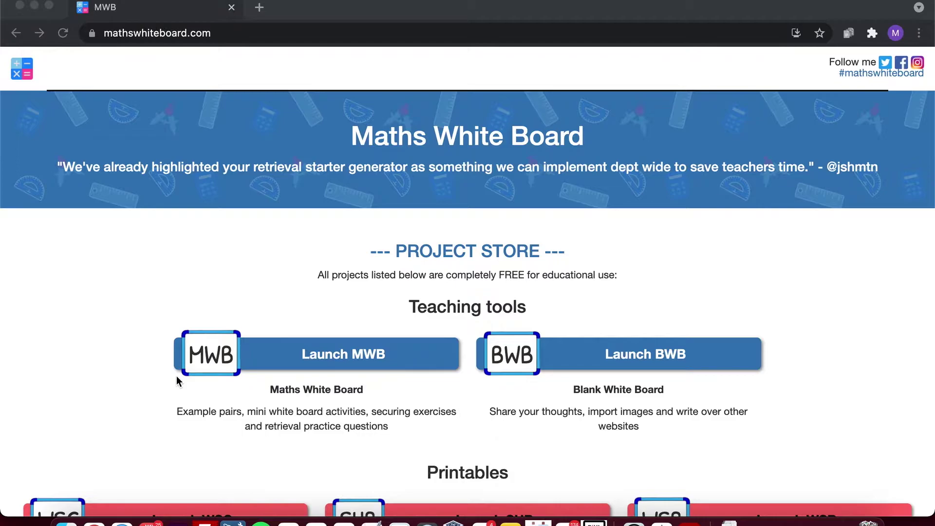
# - Launch the Work Sheet Generator, search for "fraction" and choose the Add or subtract fractions skill
pyautogui.scroll(-5, 176, 377)
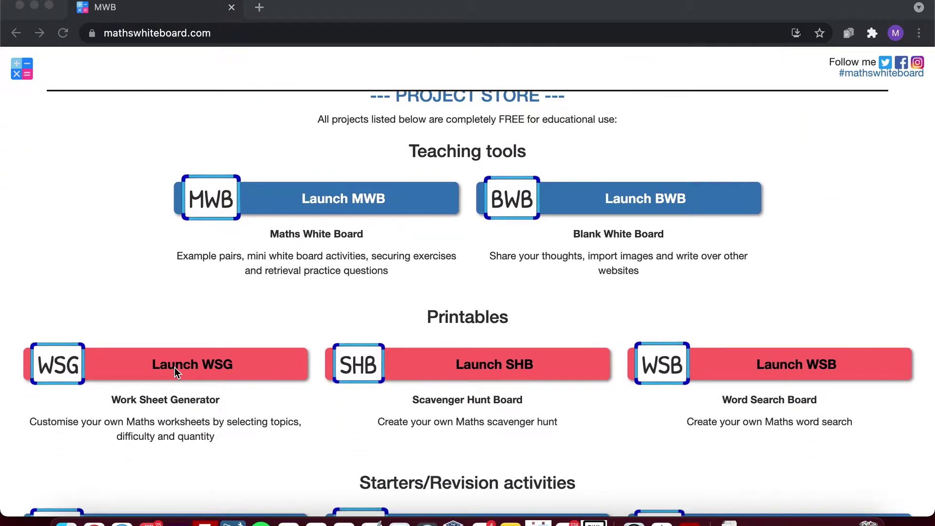
pyautogui.click(174, 367)
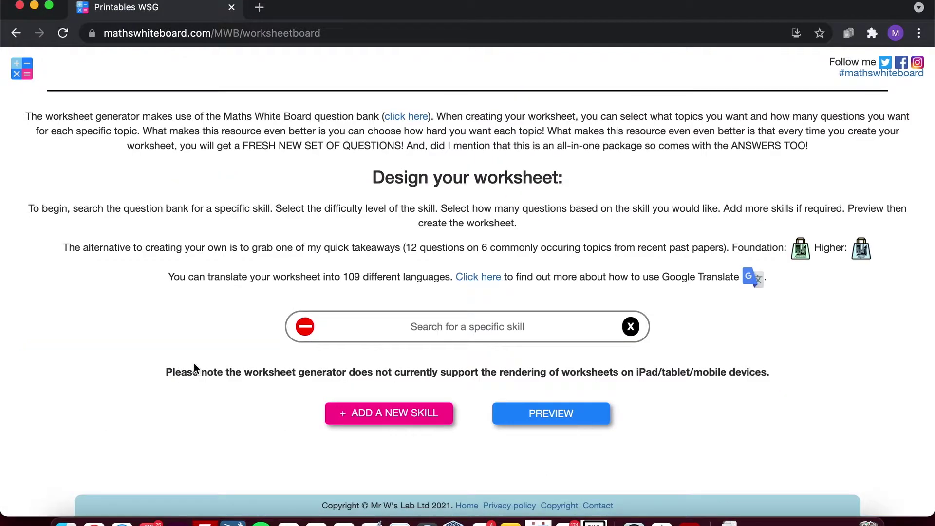
pyautogui.click(491, 335)
pyautogui.write('fraction')
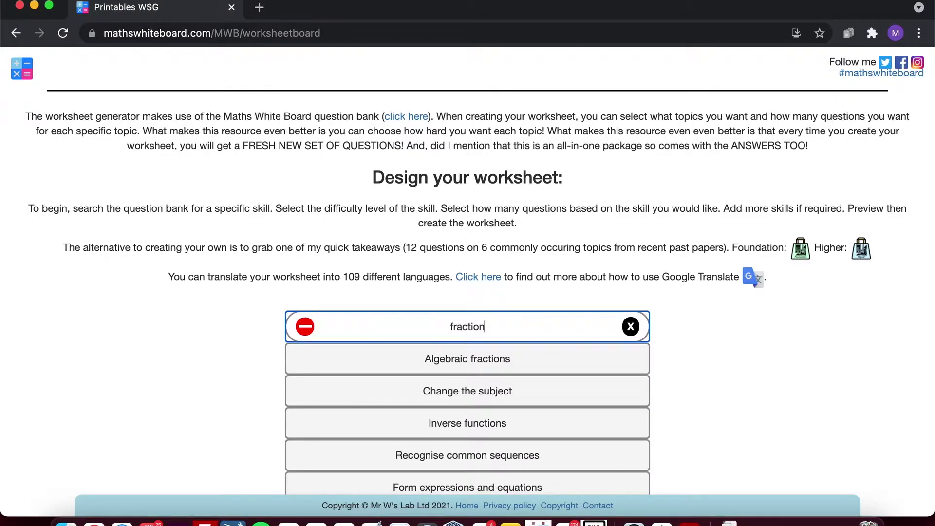
pyautogui.scroll(-5, 468, 272)
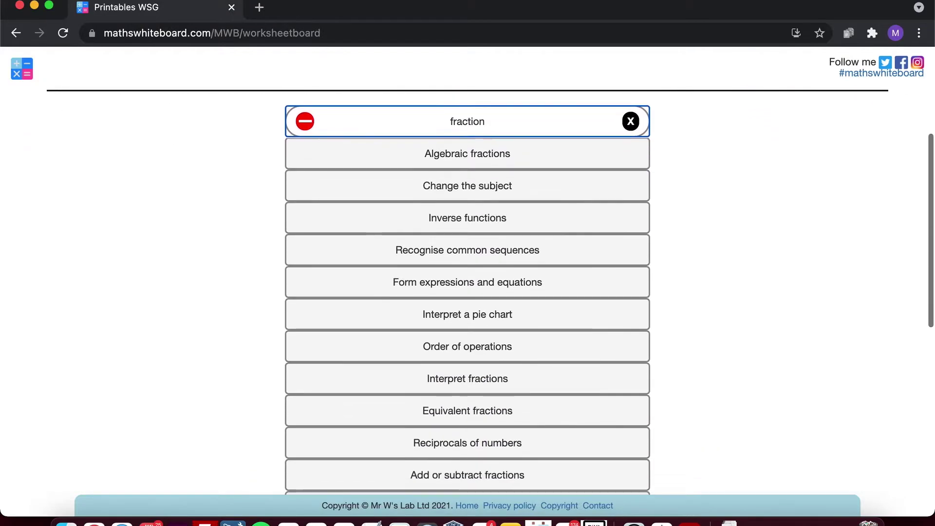
pyautogui.scroll(-1, 512, 470)
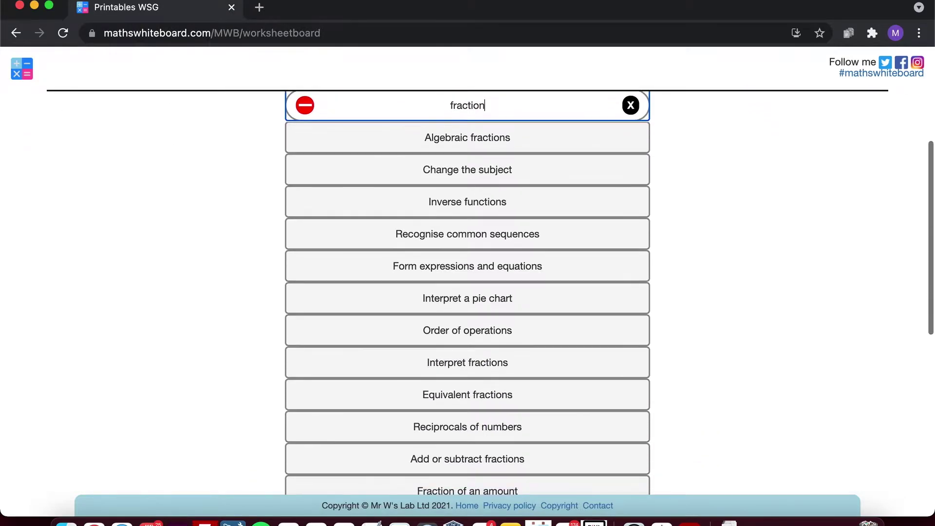
pyautogui.click(488, 461)
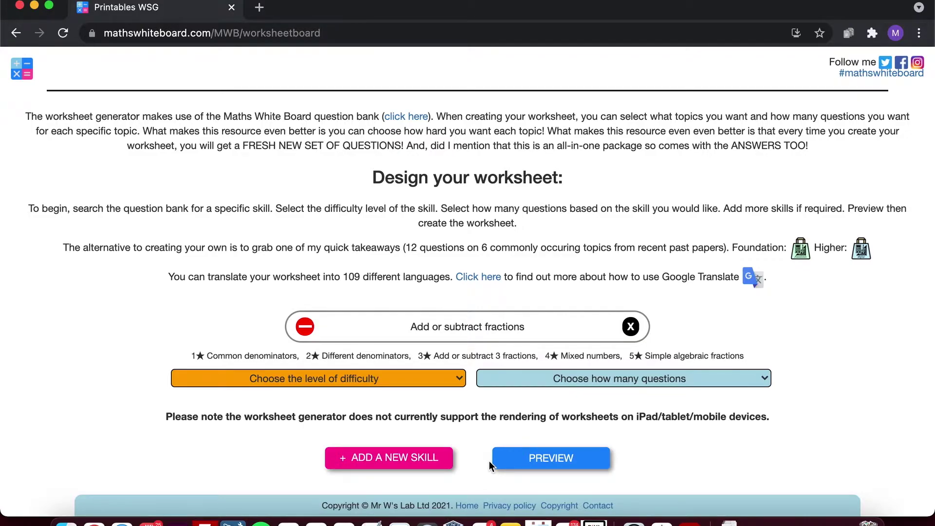
# - Set the fractions skill to All ★ difficulty with 3 questions from each level, and preview the worksheet
pyautogui.click(434, 378)
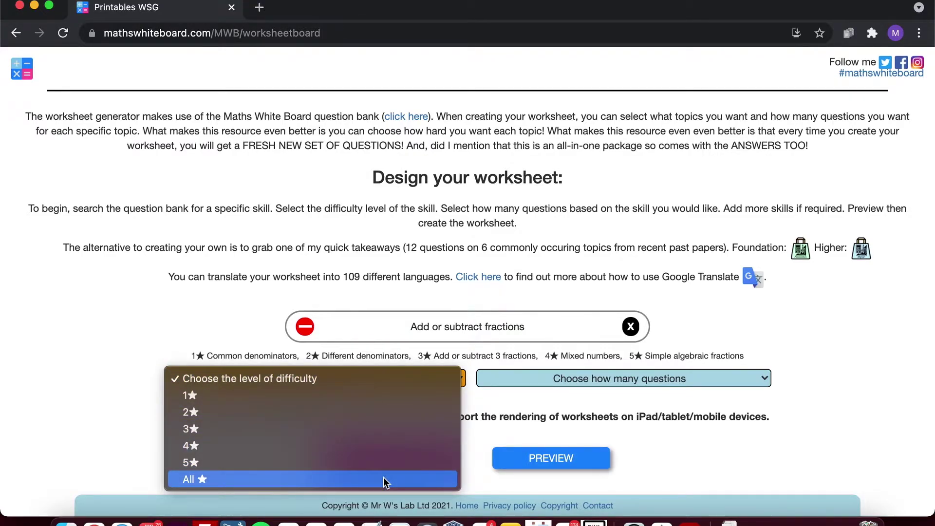
pyautogui.click(385, 480)
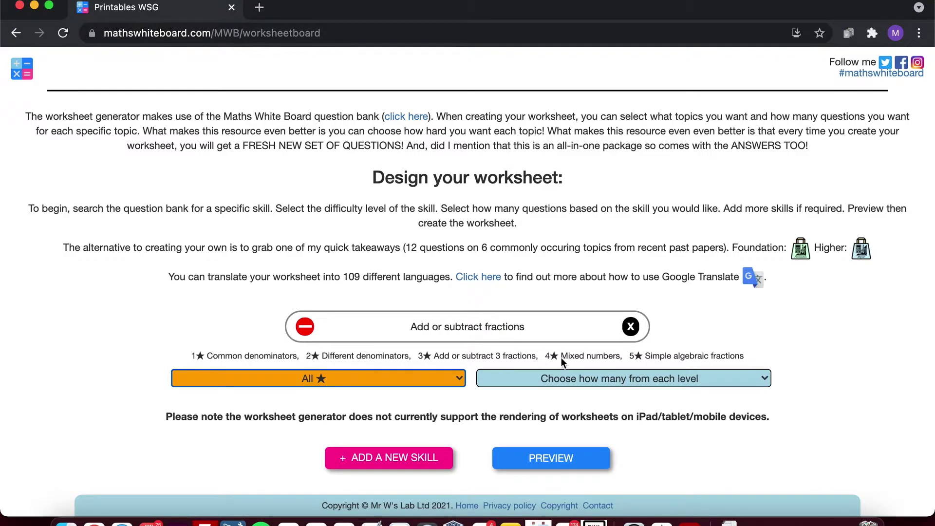
pyautogui.click(569, 383)
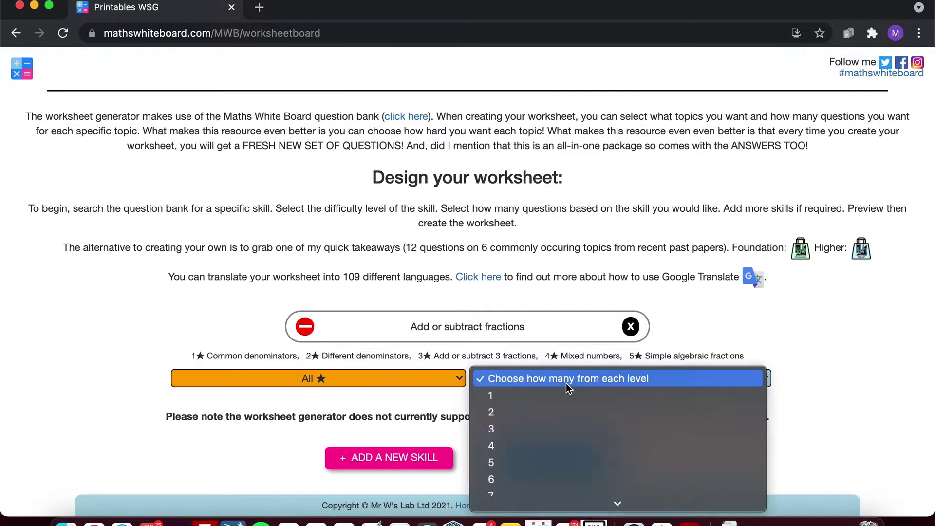
pyautogui.click(568, 432)
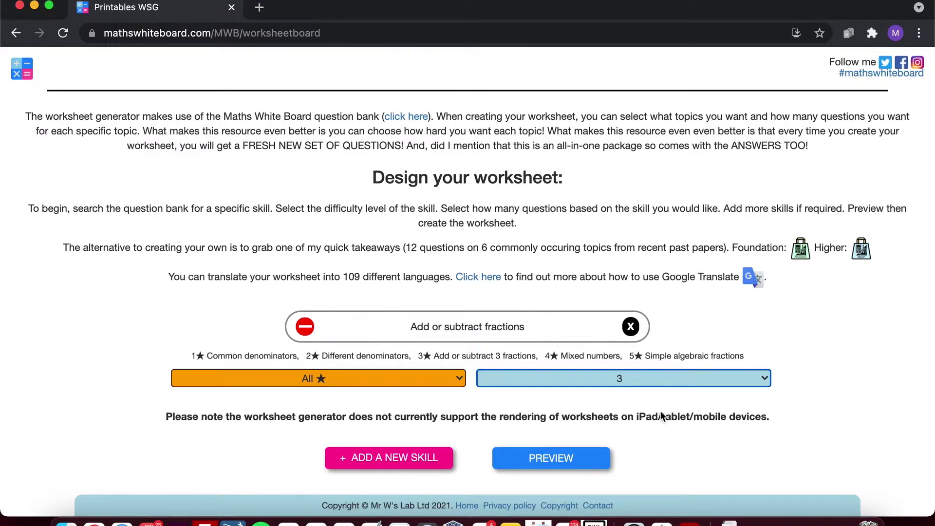
pyautogui.click(551, 458)
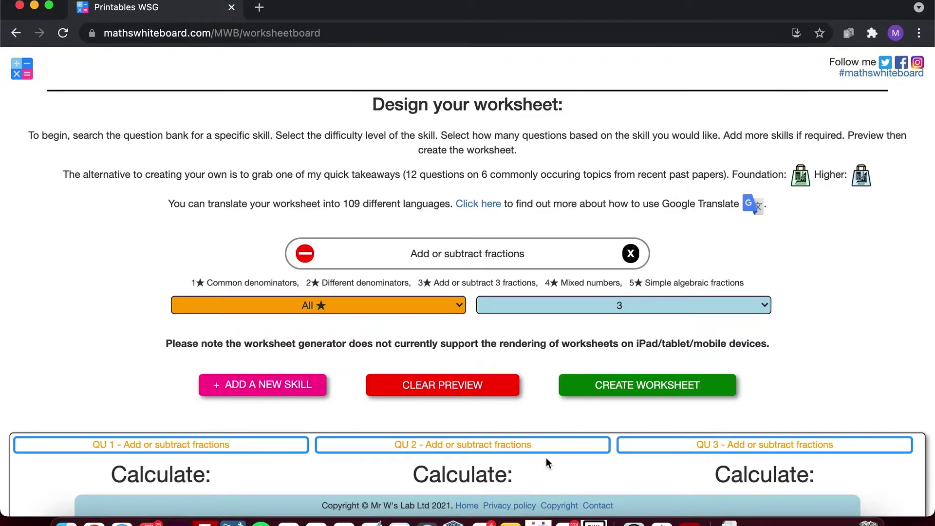
# - Look through the previewed fraction questions at every difficulty level
pyautogui.scroll(-2, 545, 457)
pyautogui.scroll(-2, 545, 457)
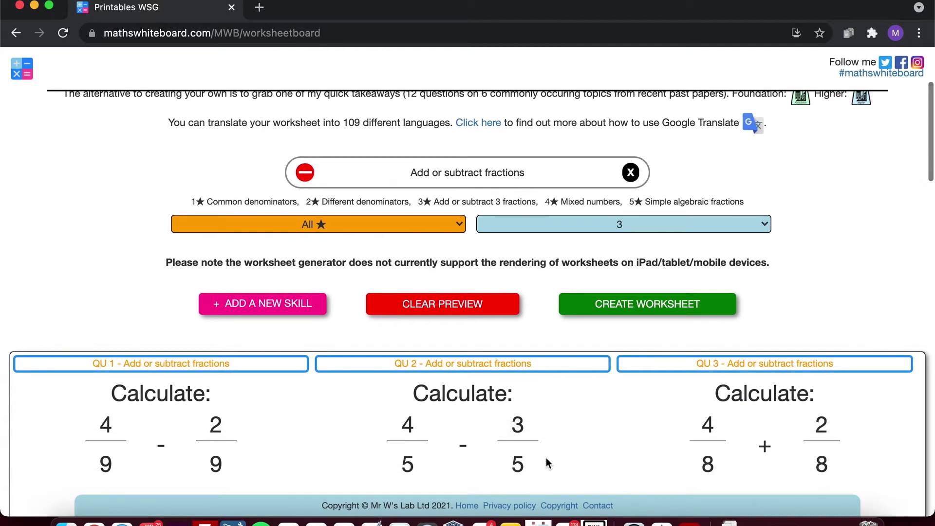
pyautogui.scroll(-5, 546, 457)
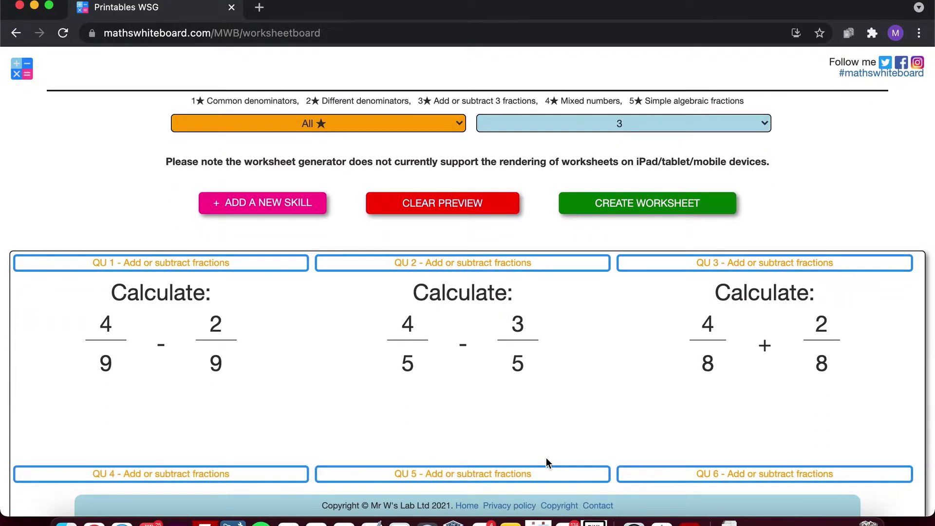
pyautogui.scroll(-1, 546, 460)
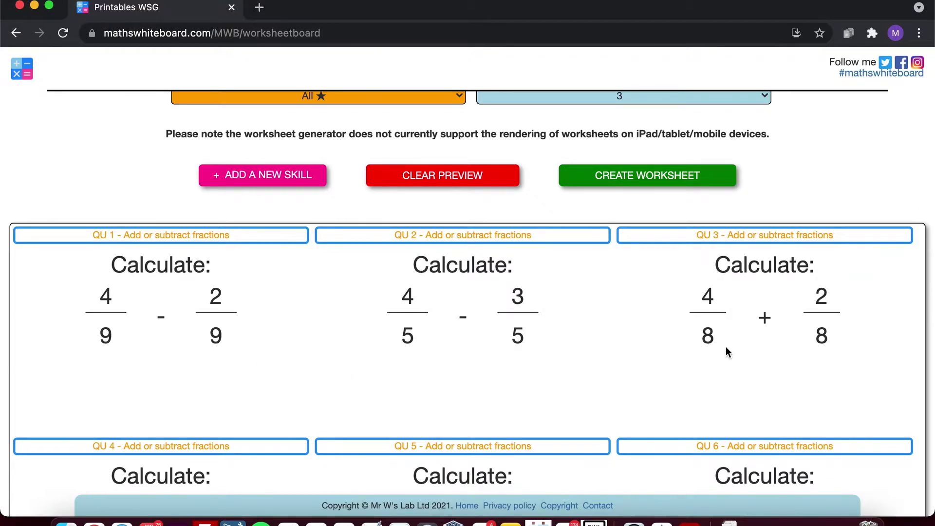
pyautogui.scroll(-5, 725, 346)
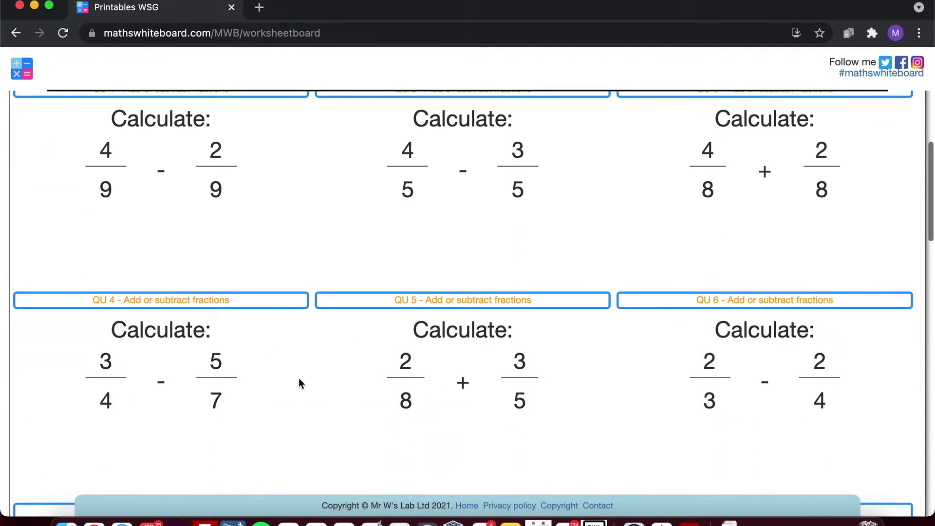
pyautogui.scroll(-7, 834, 344)
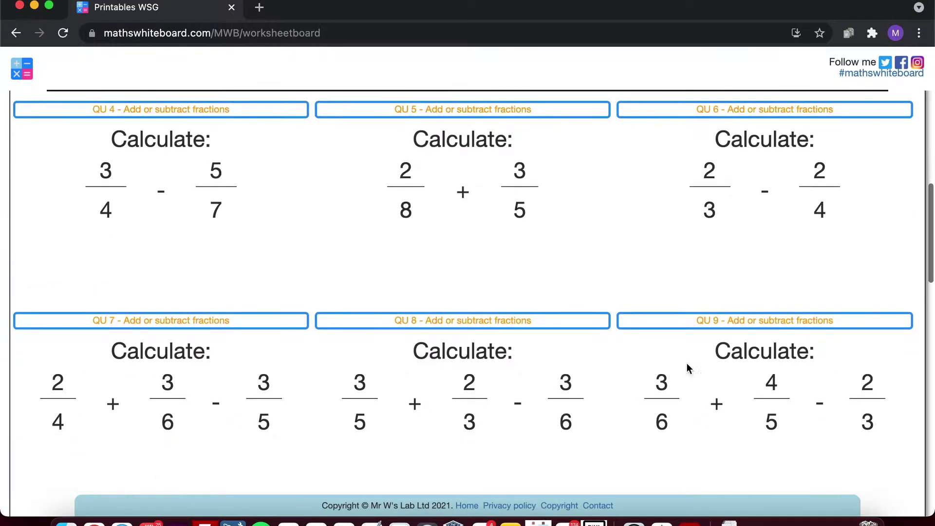
pyautogui.scroll(-3, 684, 382)
pyautogui.scroll(-12, 684, 384)
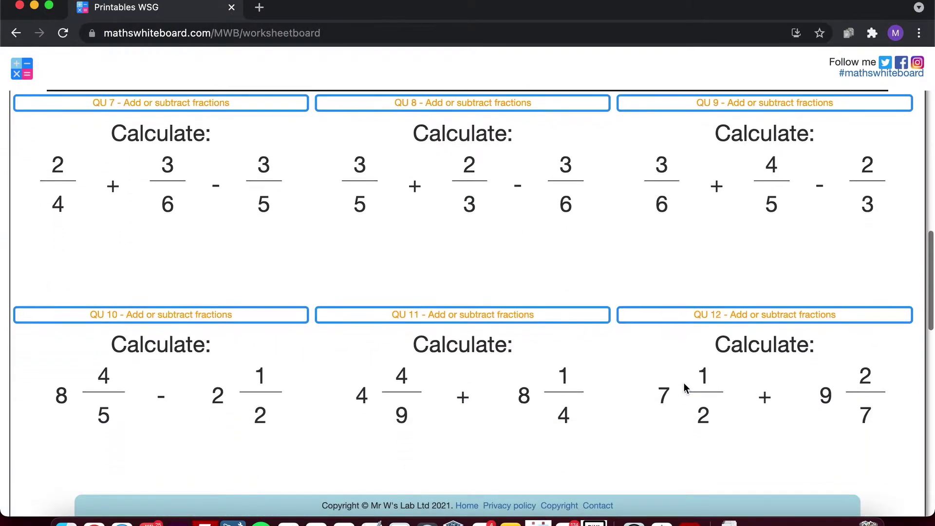
pyautogui.scroll(8, 683, 383)
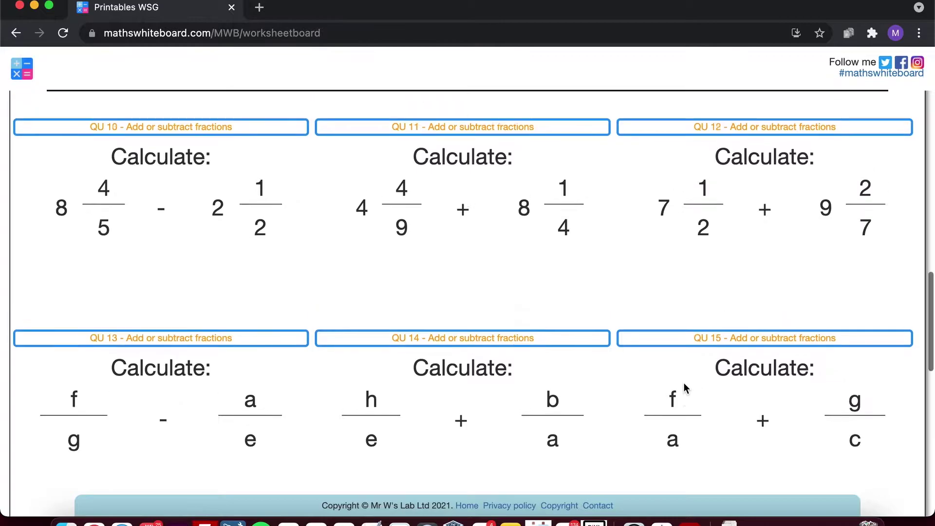
pyautogui.scroll(12, 684, 383)
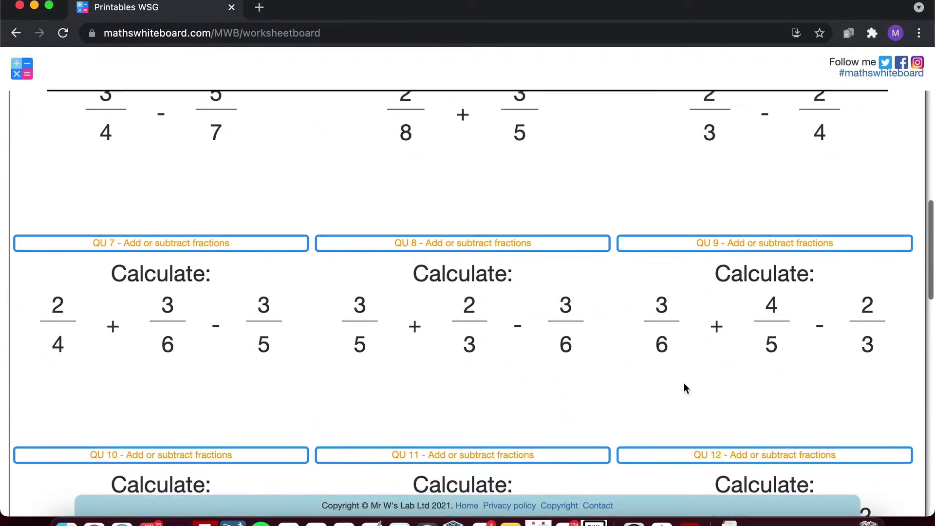
pyautogui.scroll(5, 683, 383)
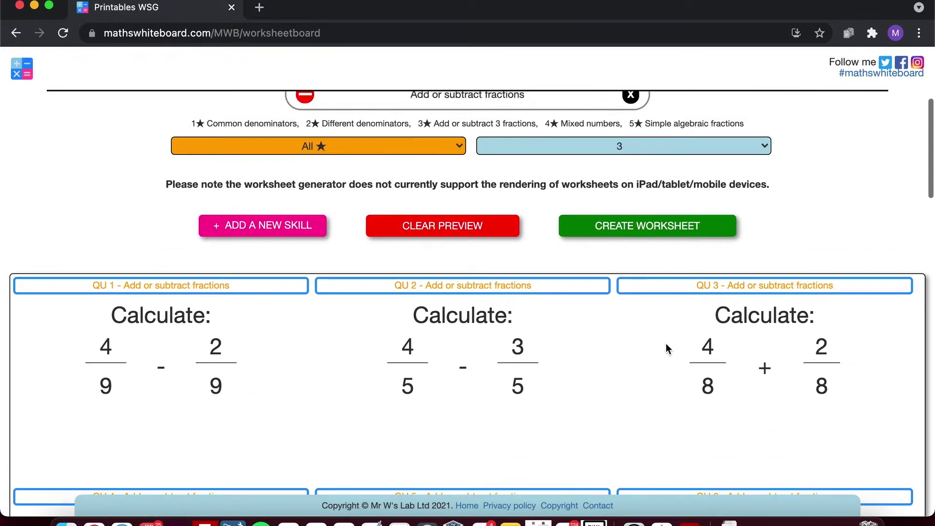
# - Create the worksheet PDF and review its question and answer pages, closing the file when done
pyautogui.click(619, 224)
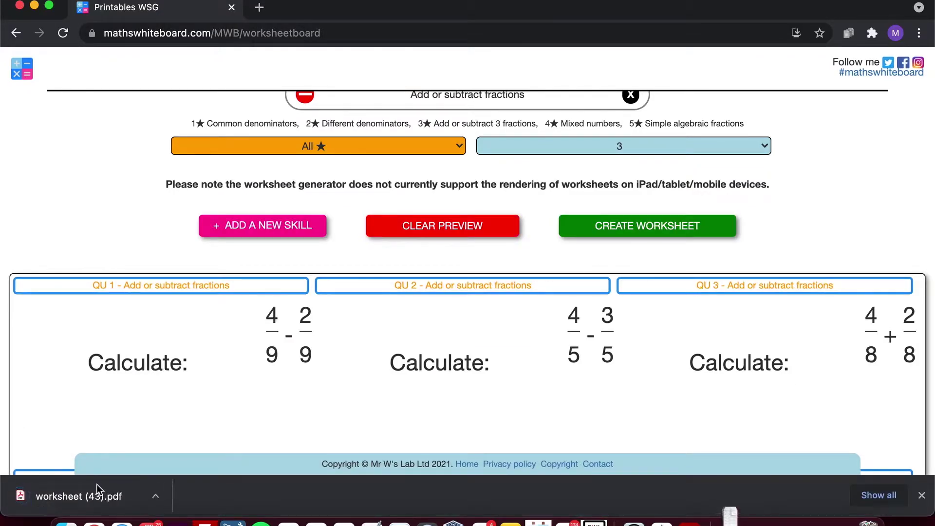
pyautogui.click(97, 484)
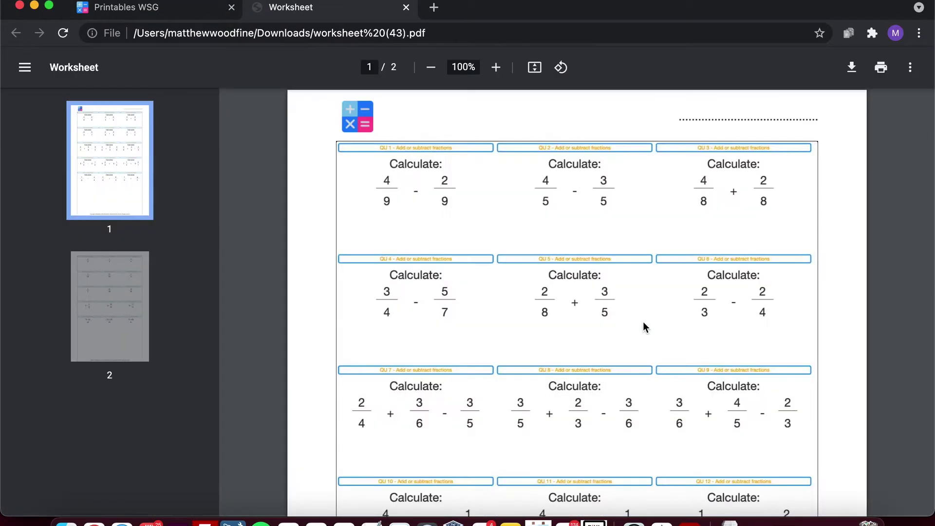
pyautogui.scroll(-10, 605, 481)
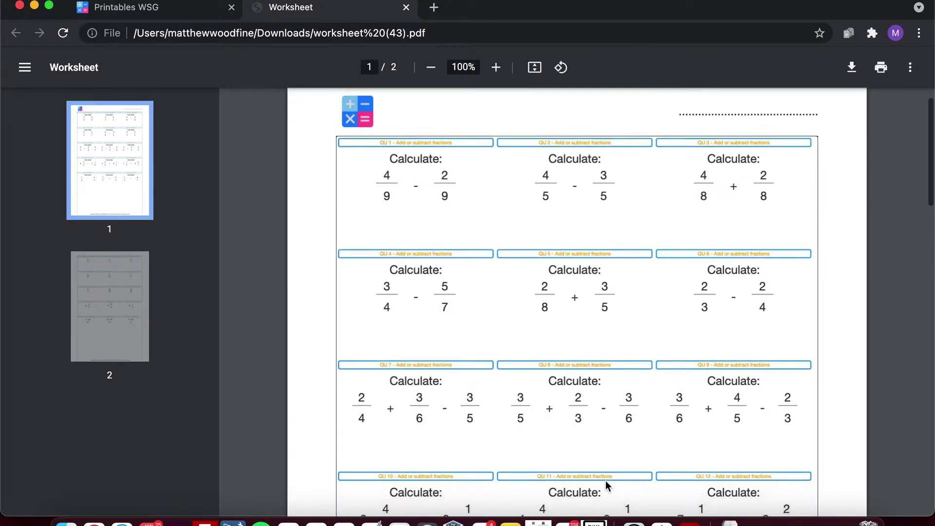
pyautogui.scroll(-10, 606, 480)
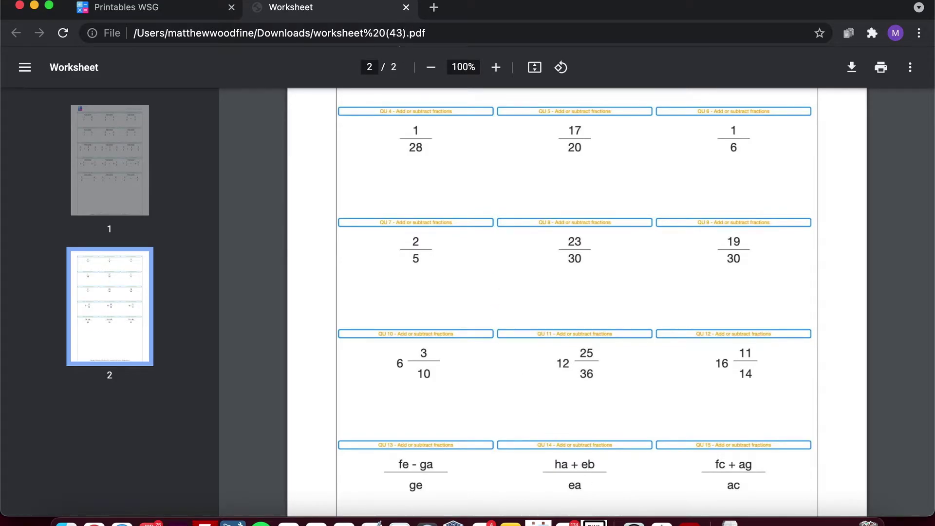
pyautogui.click(406, 7)
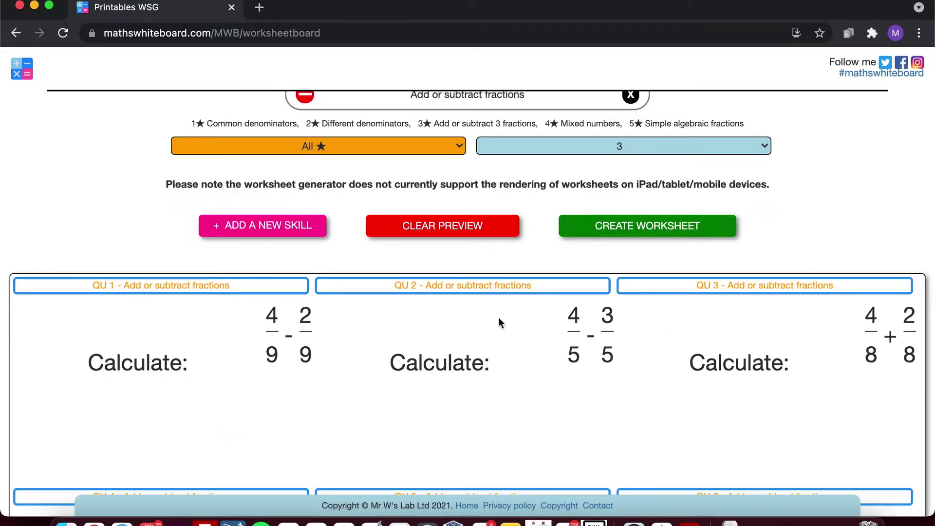
# - Clear the preview and change the Add or subtract fractions skill to 3★ difficulty with 2 questions
pyautogui.scroll(5, 498, 317)
pyautogui.click(476, 384)
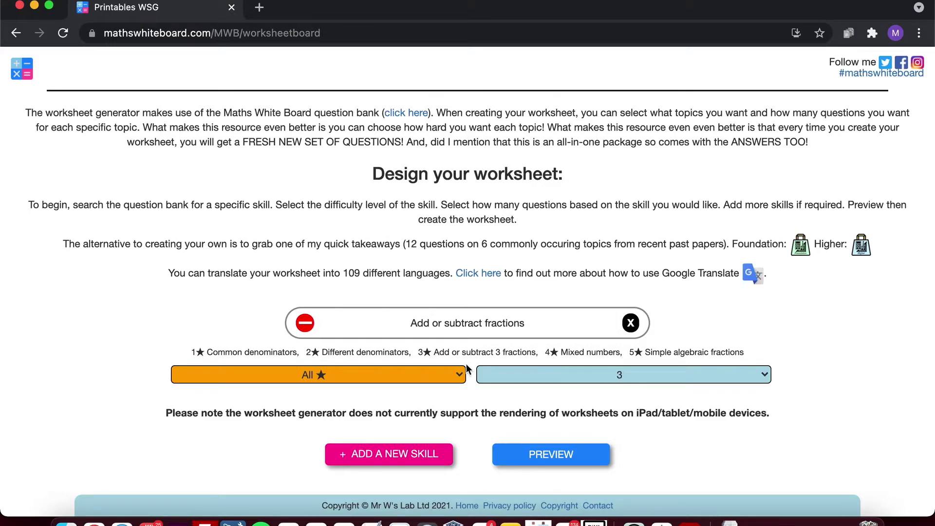
pyautogui.click(454, 377)
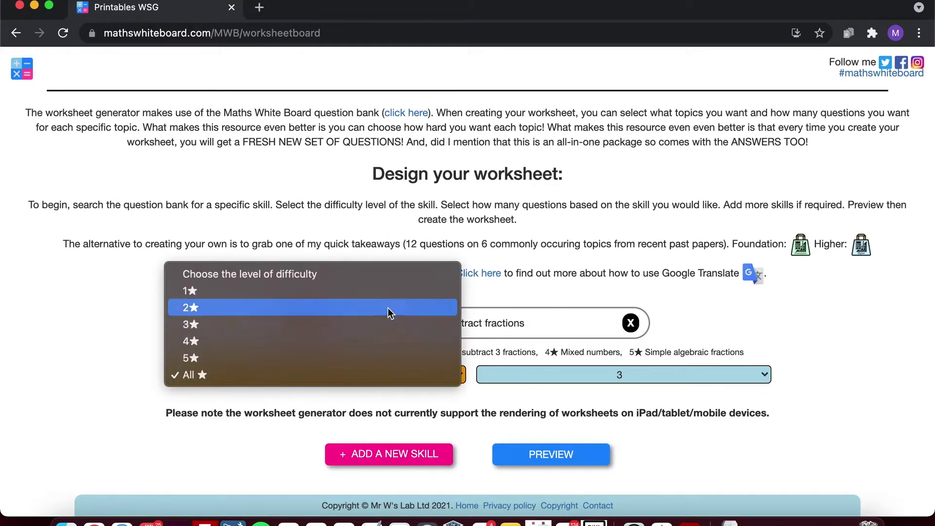
pyautogui.click(385, 324)
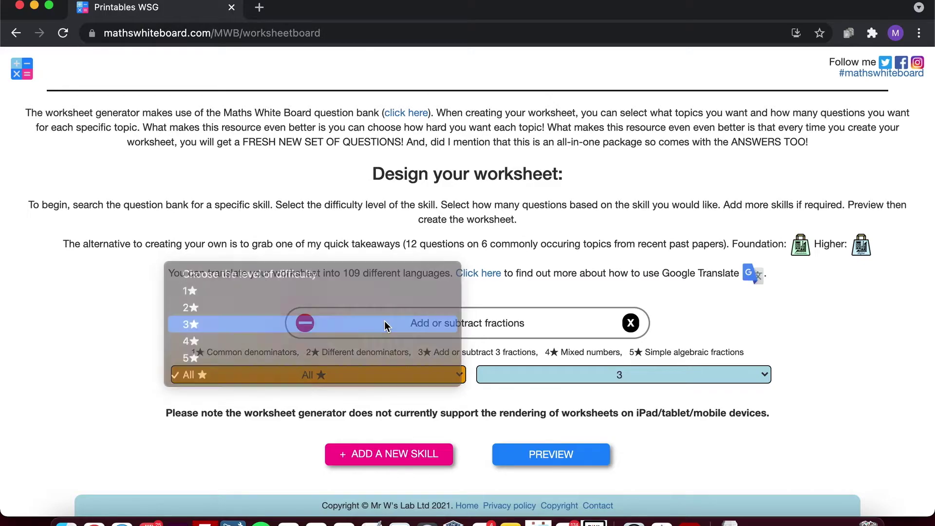
pyautogui.click(630, 376)
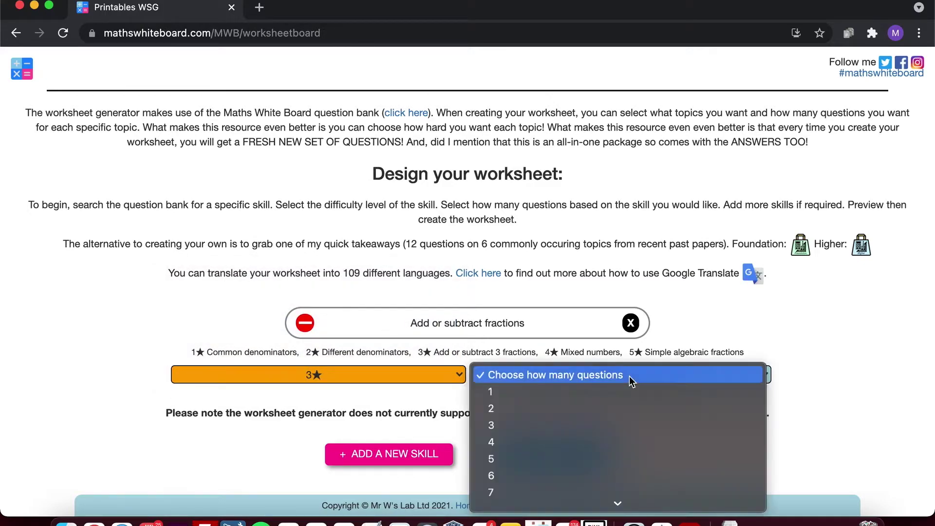
pyautogui.click(607, 409)
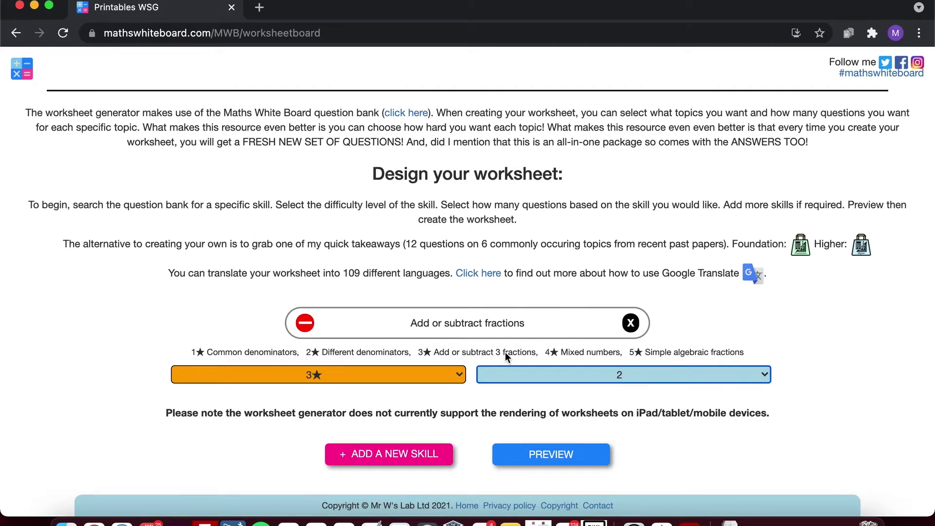
# - Add Area of 2D shapes as a second skill by searching for "area", and set its difficulty to 2★
pyautogui.click(424, 452)
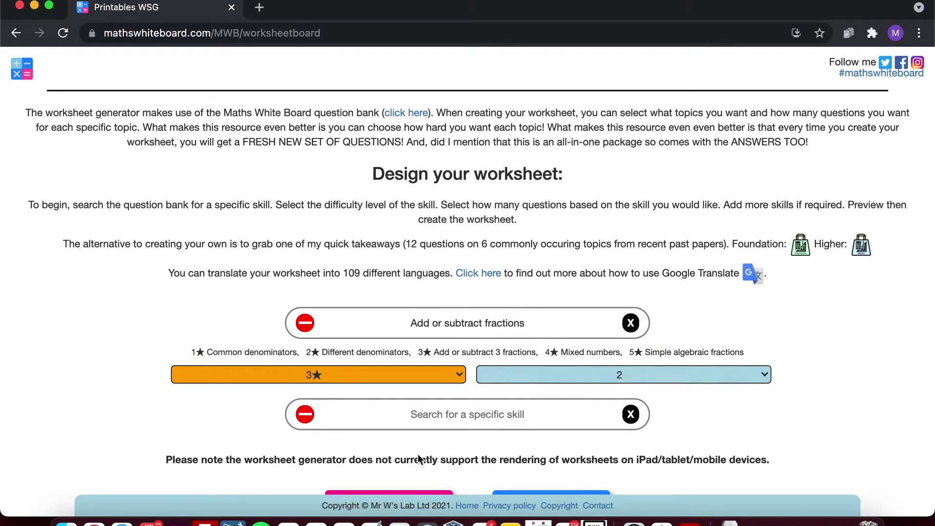
pyautogui.click(481, 417)
pyautogui.write('area')
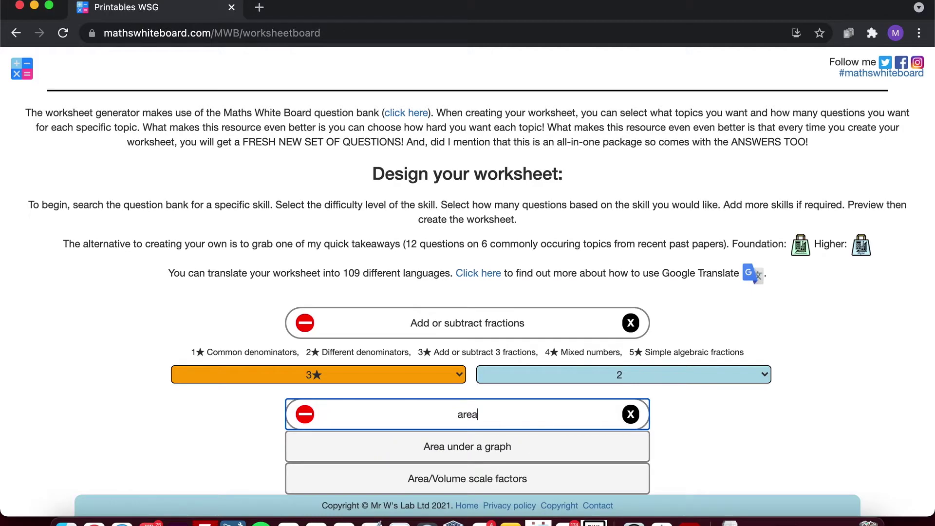
pyautogui.scroll(-2, 483, 417)
pyautogui.click(472, 431)
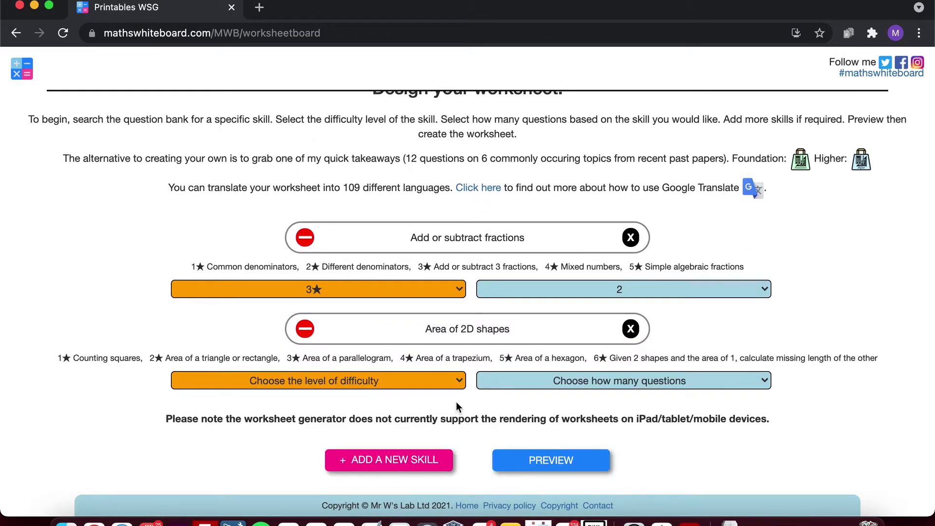
pyautogui.click(446, 386)
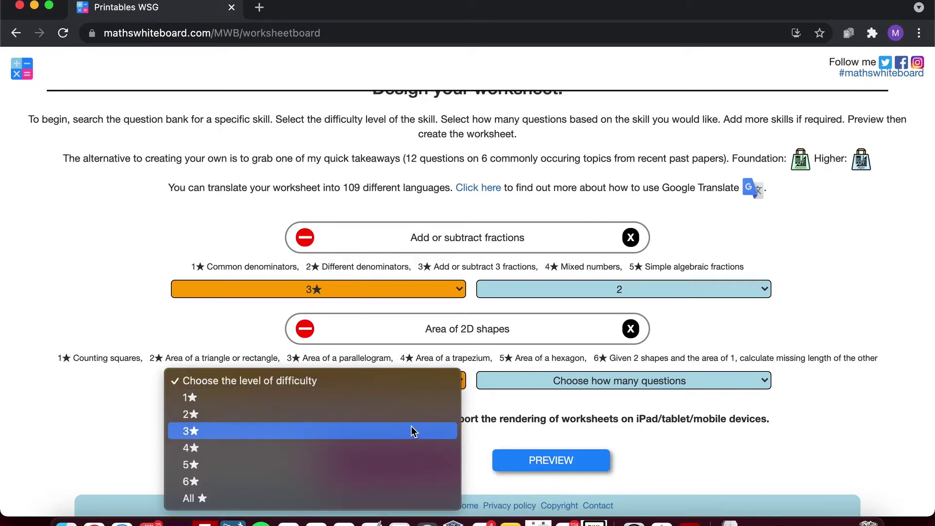
pyautogui.click(380, 414)
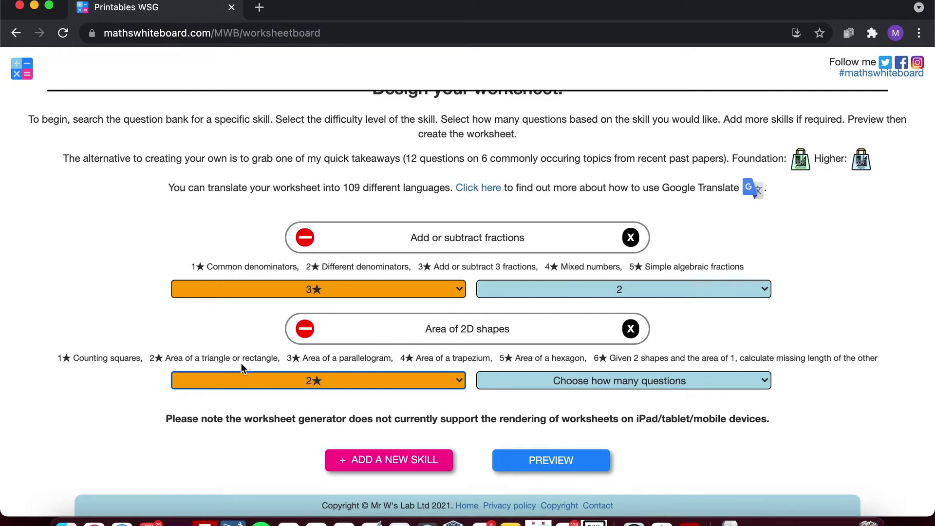
# - Set Area of 2D shapes to 3 questions and add Simplify an expression as a third skill by searching for "simplif"
pyautogui.click(618, 387)
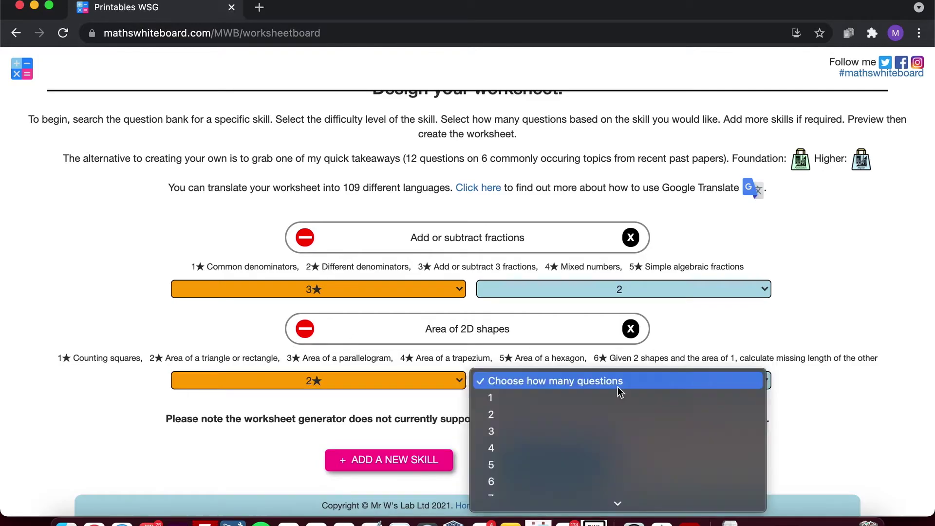
pyautogui.click(603, 431)
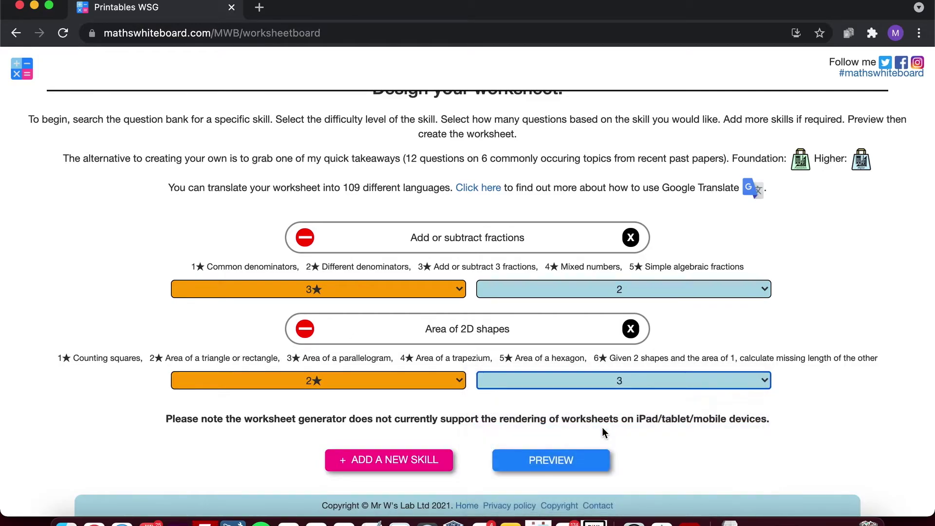
pyautogui.click(424, 463)
pyautogui.scroll(-3, 445, 440)
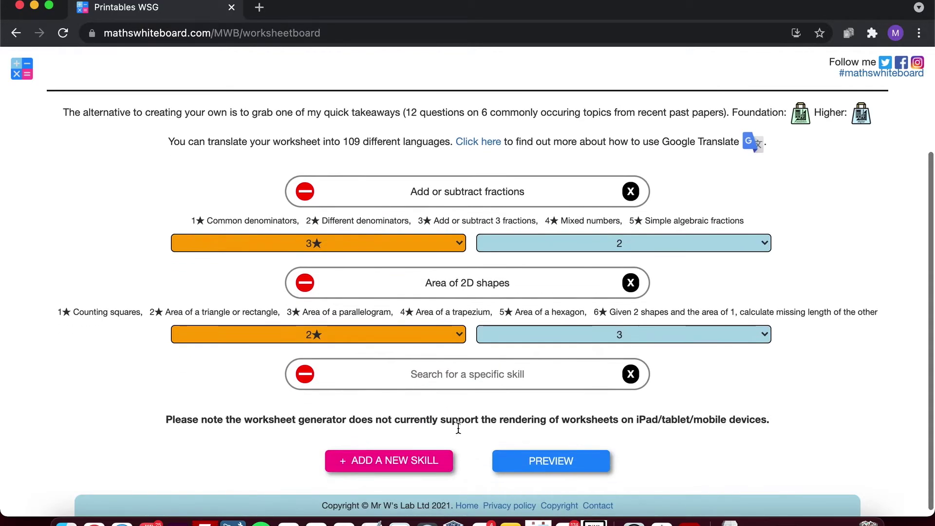
pyautogui.click(476, 370)
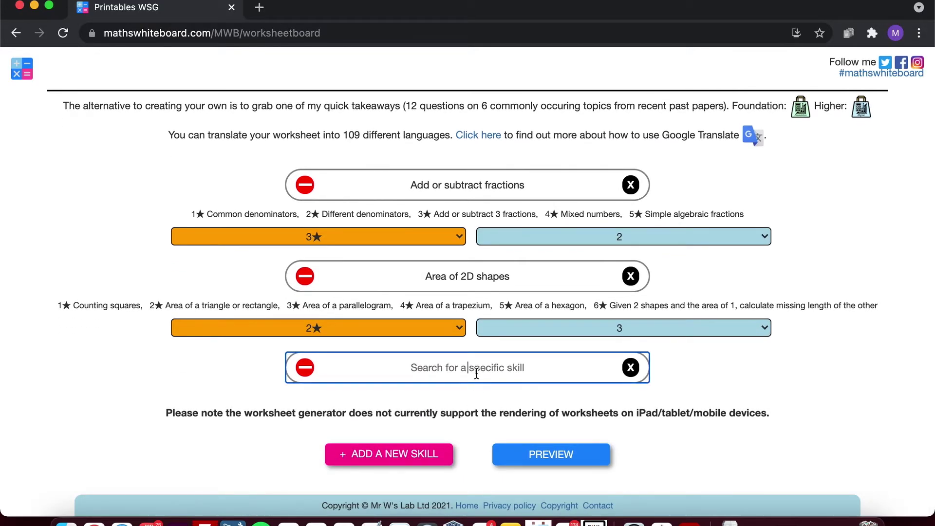
pyautogui.write('simplif')
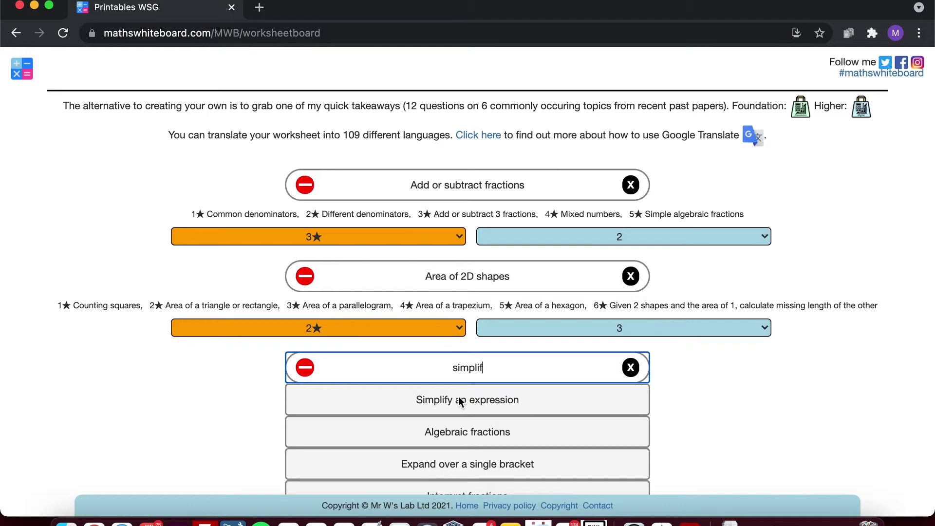
pyautogui.click(458, 397)
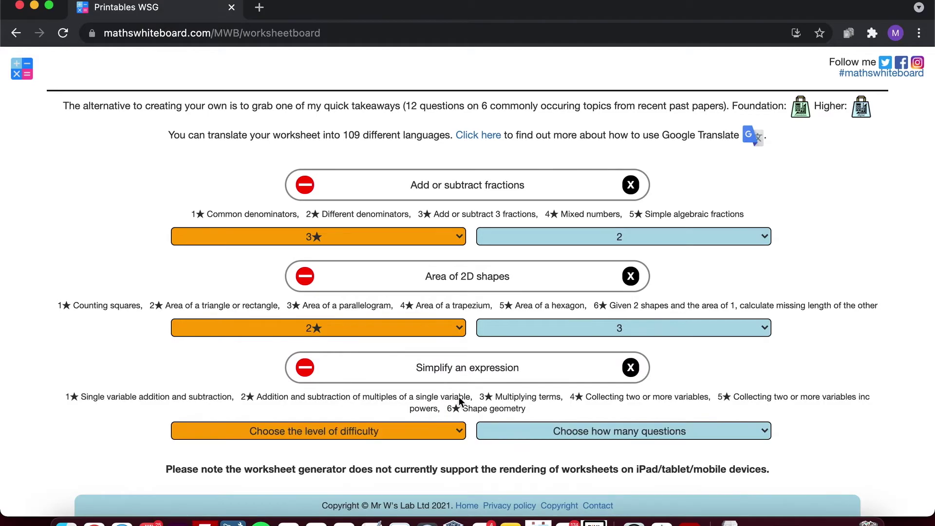
# - Set the Simplify an expression skill to 4★ difficulty with 2 questions
pyautogui.click(420, 433)
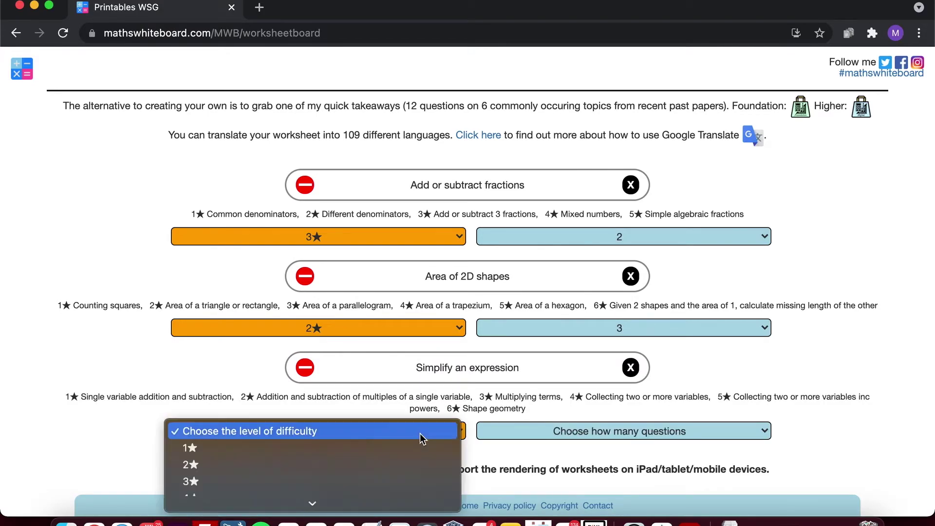
pyautogui.click(356, 493)
pyautogui.click(564, 434)
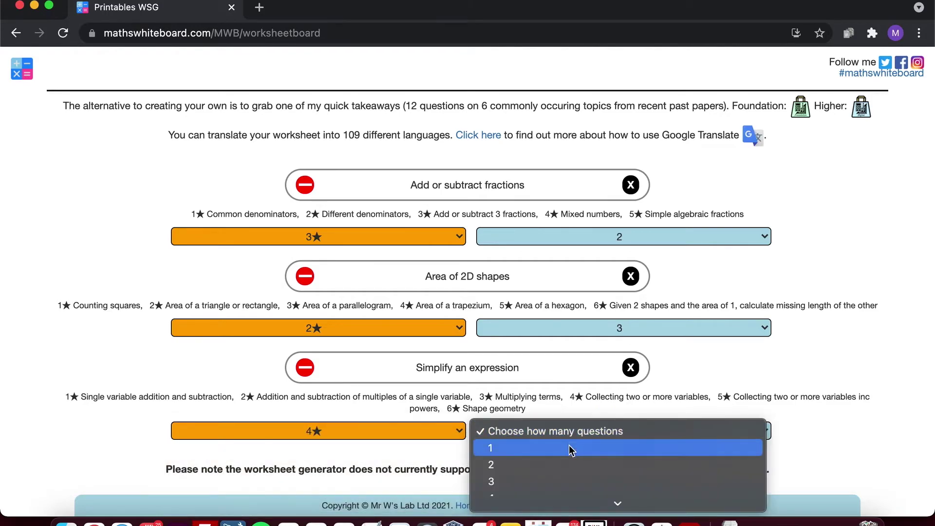
pyautogui.click(568, 464)
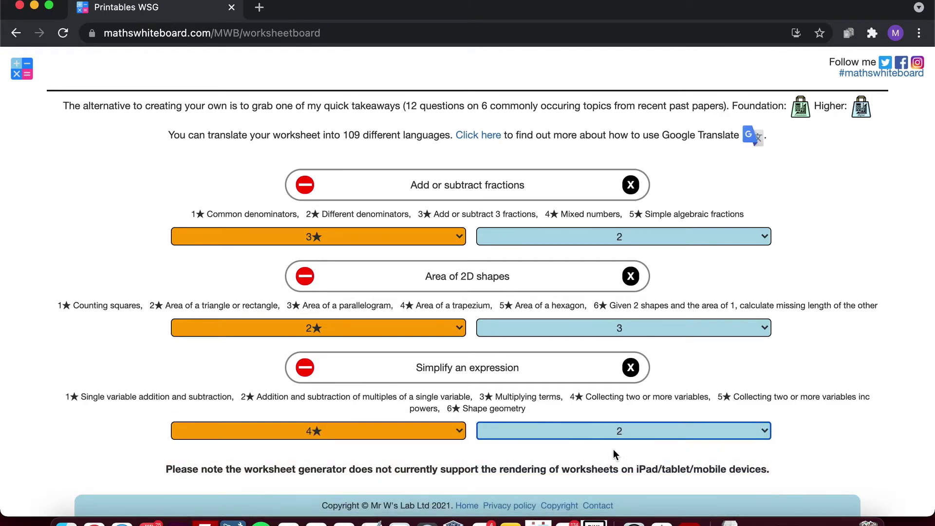
# - Preview the three-skill worksheet and look through its fraction, area and expression questions
pyautogui.scroll(-2, 612, 449)
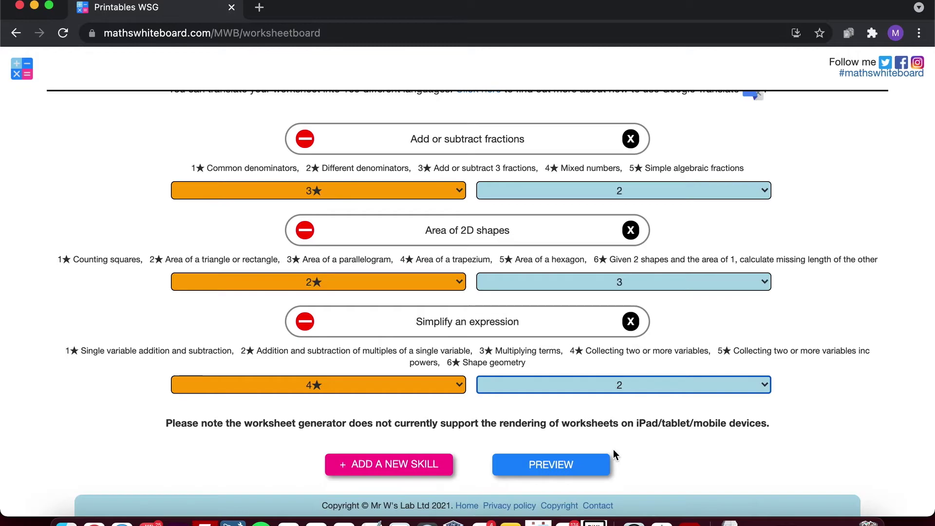
pyautogui.click(580, 465)
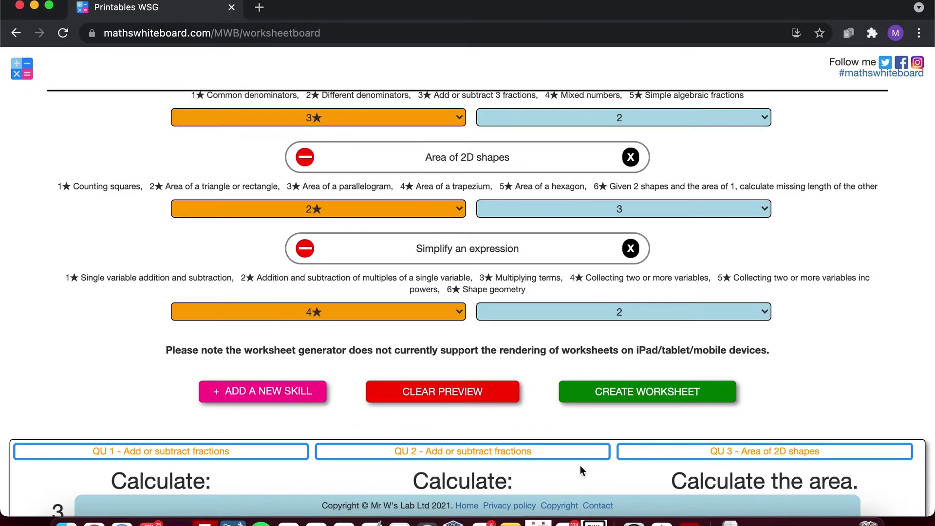
pyautogui.scroll(-5, 580, 466)
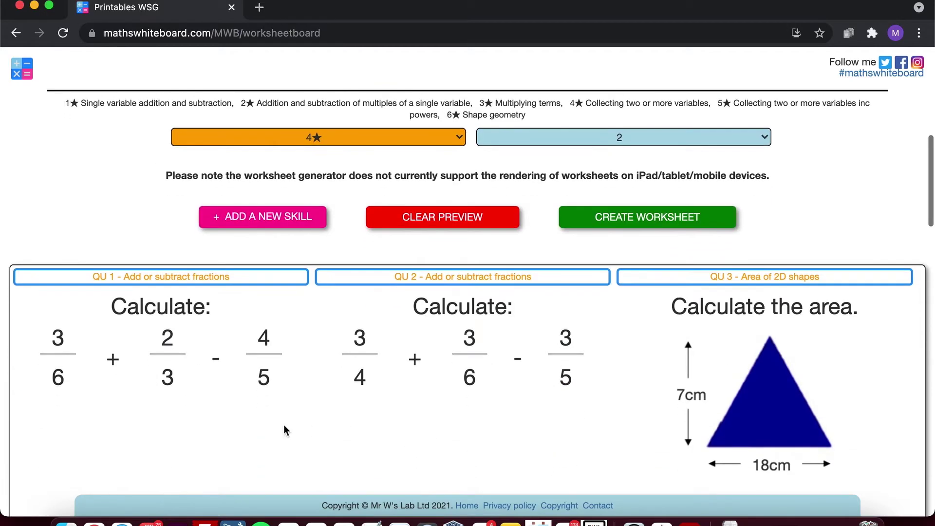
pyautogui.scroll(-5, 492, 395)
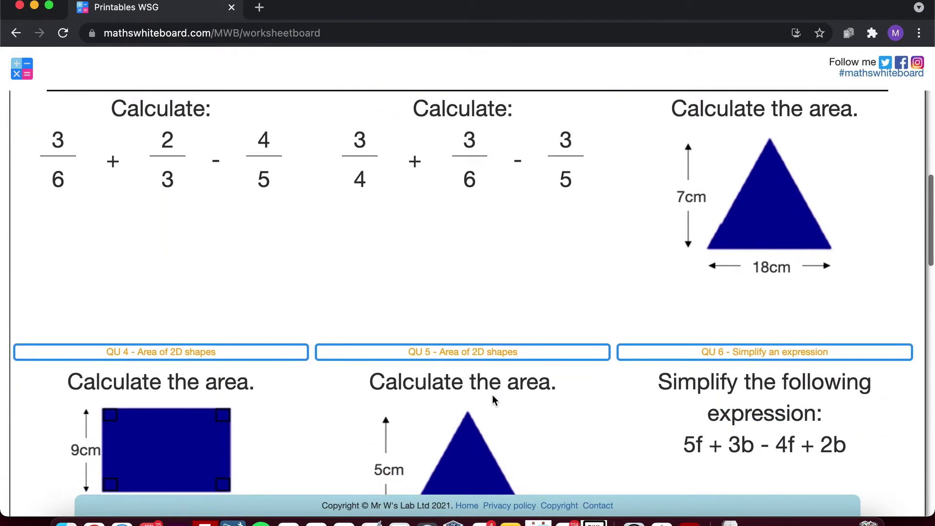
pyautogui.scroll(-2, 492, 395)
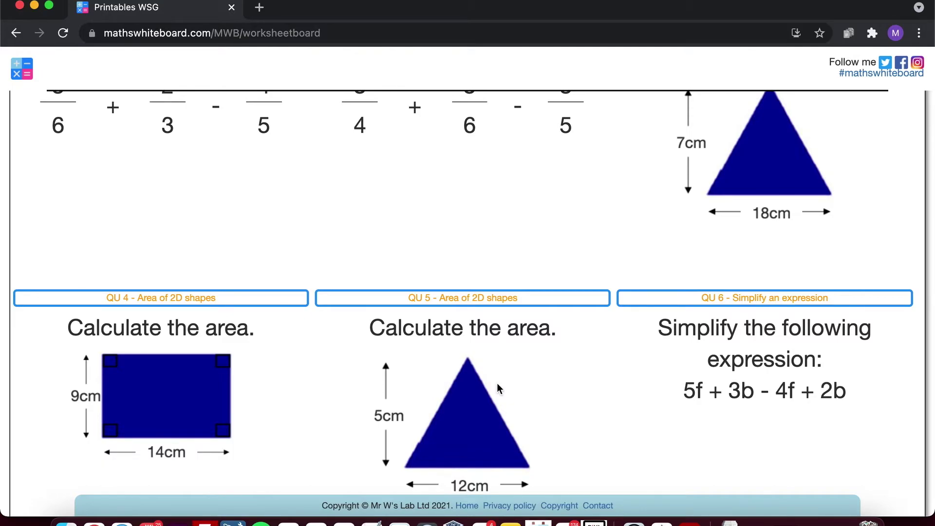
pyautogui.scroll(-4, 496, 382)
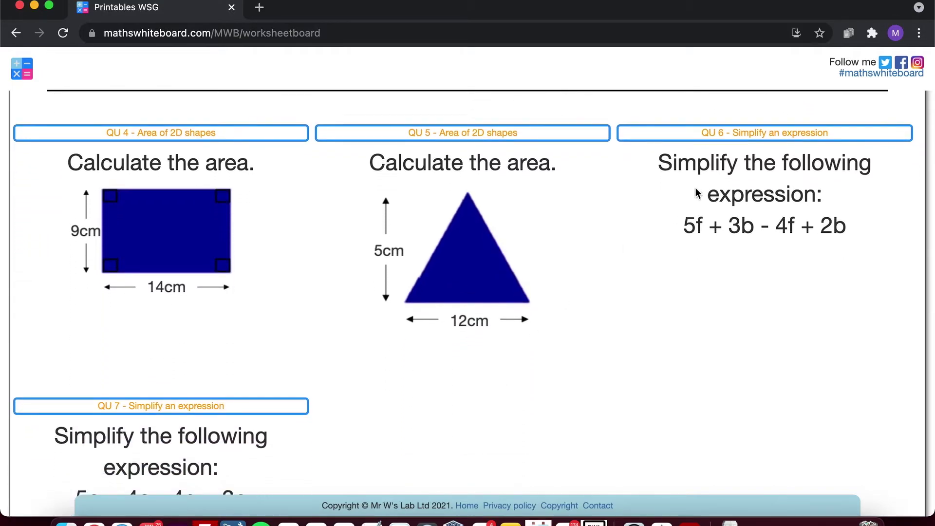
pyautogui.scroll(-2, 682, 204)
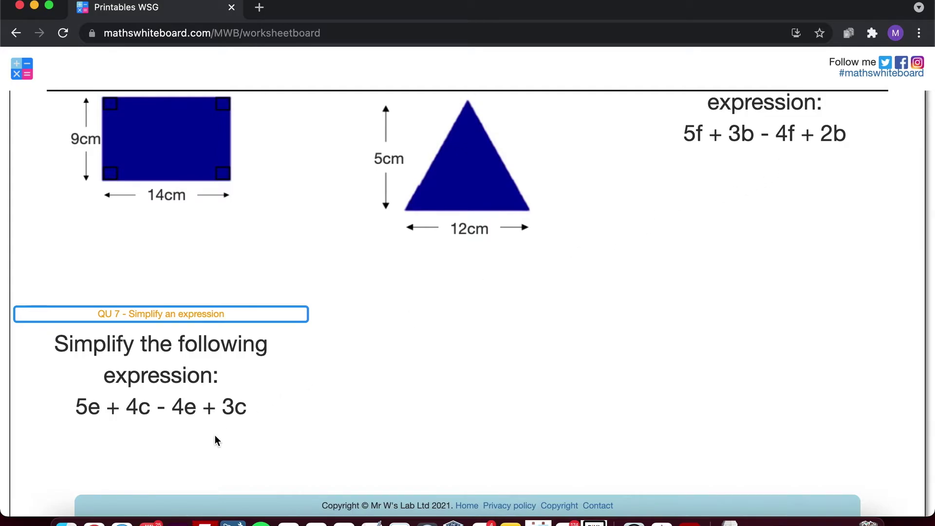
pyautogui.scroll(10, 214, 434)
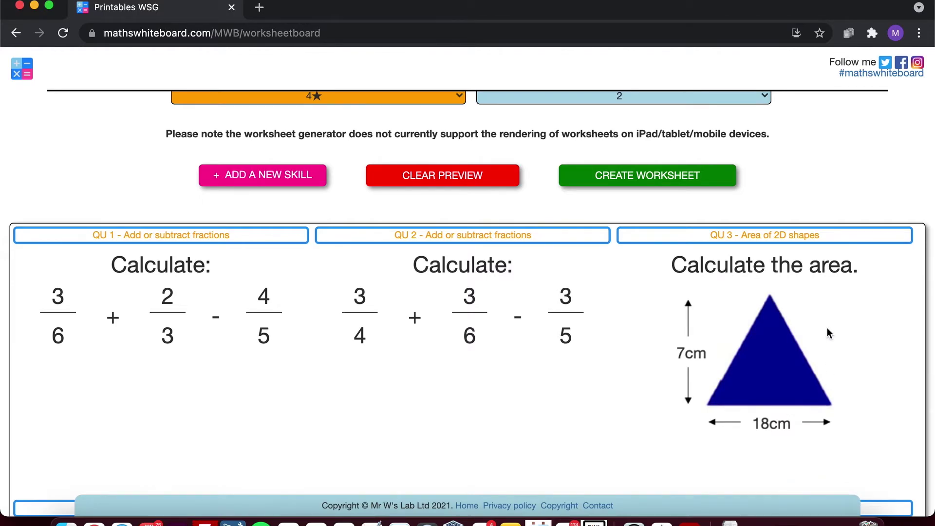
pyautogui.scroll(3, 829, 333)
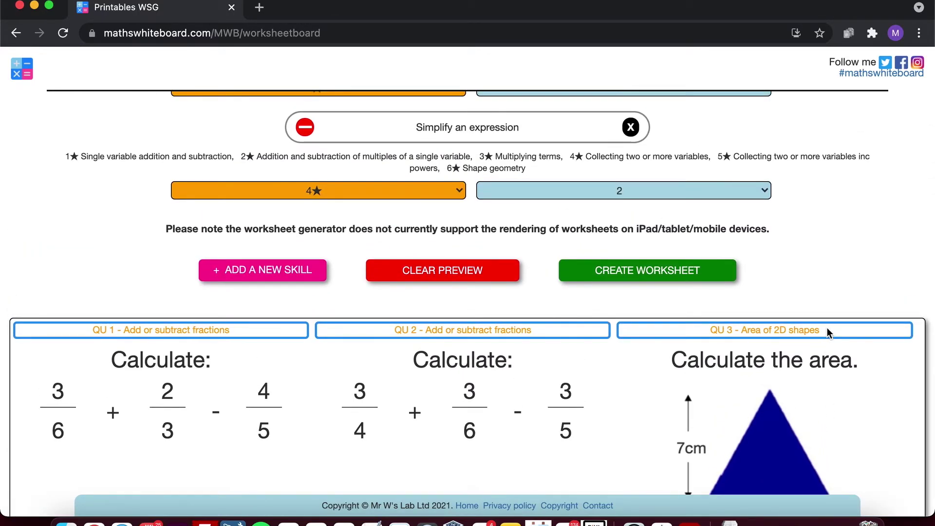
# - Translate the worksheet page into Spanish with the Google Translate extension
pyautogui.scroll(10, 827, 331)
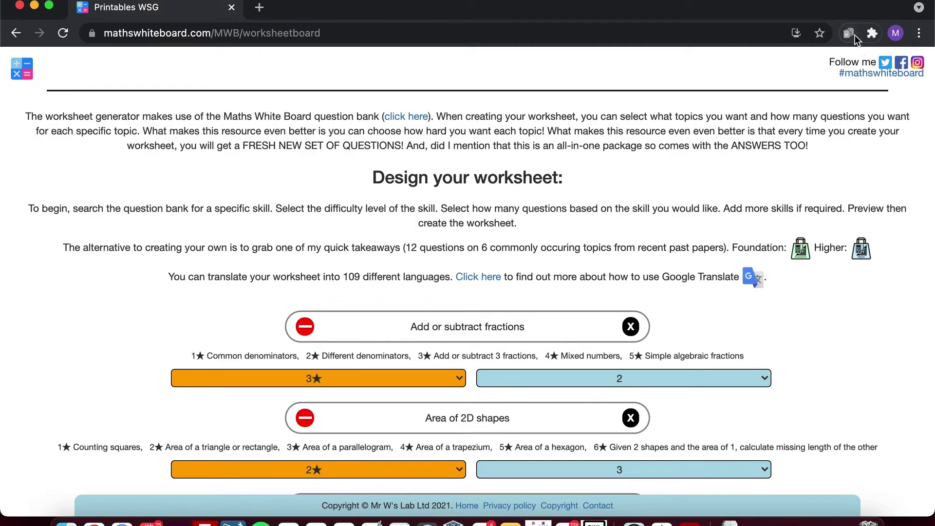
pyautogui.click(872, 33)
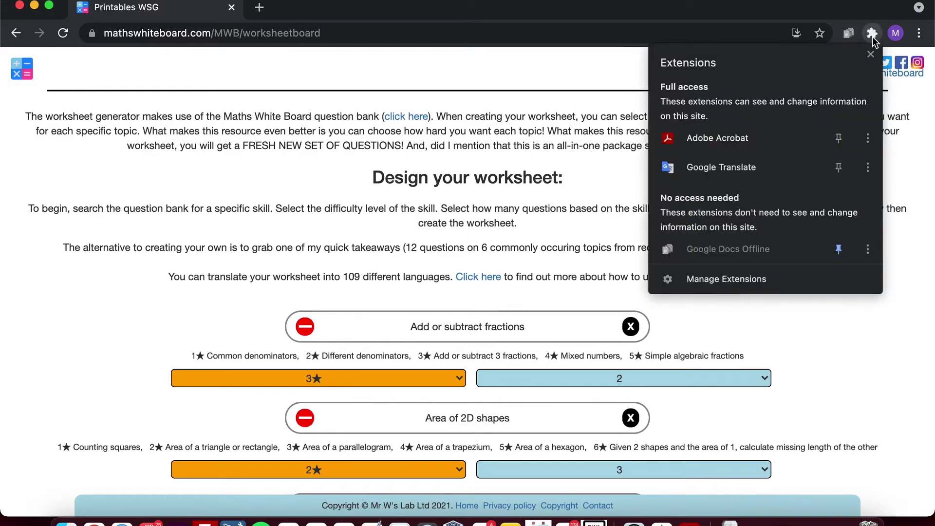
pyautogui.click(709, 174)
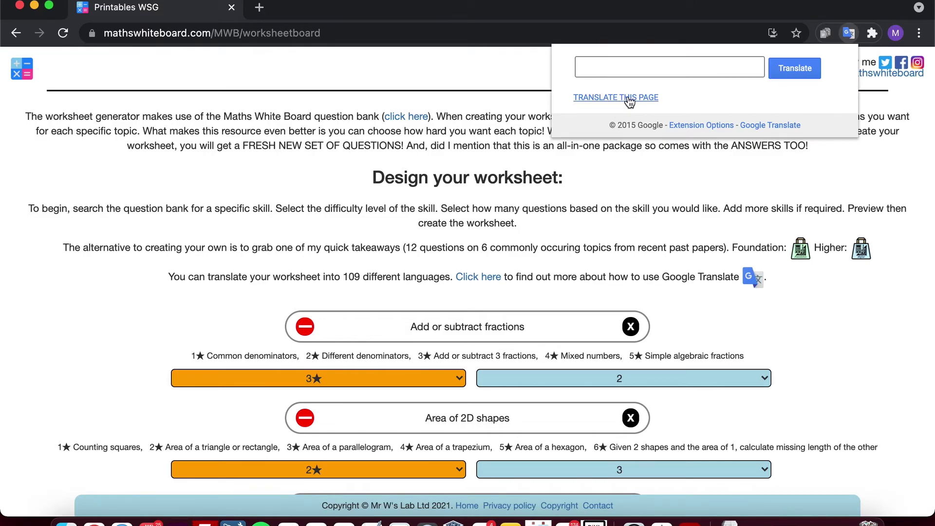
pyautogui.click(629, 98)
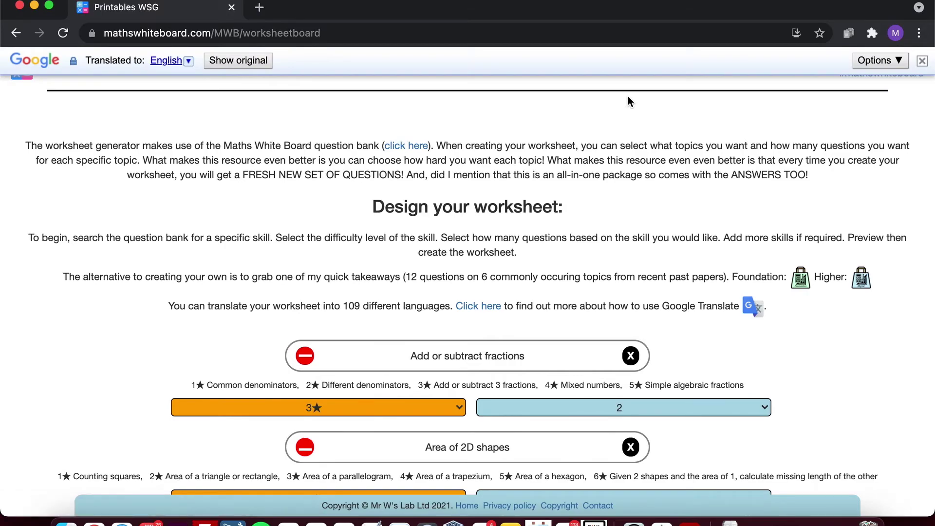
pyautogui.click(190, 62)
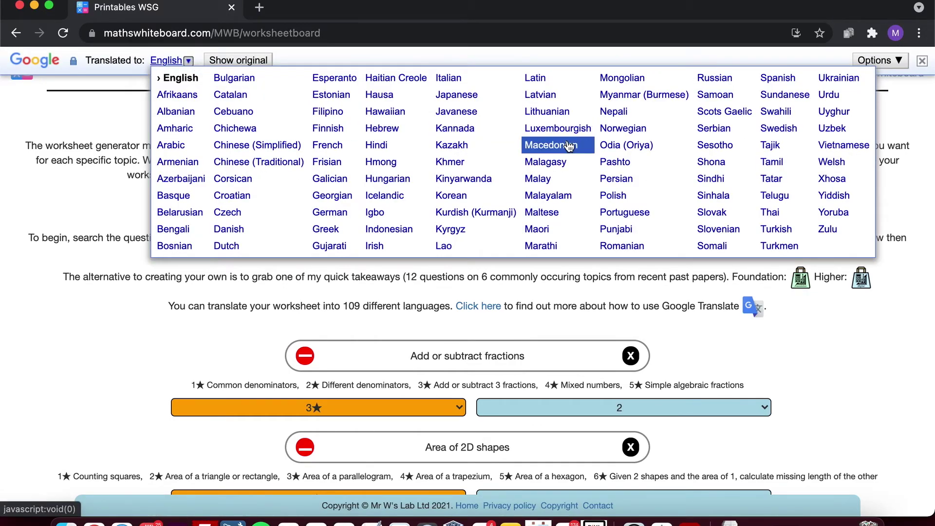
pyautogui.click(766, 79)
# - Create the worksheet PDF from the Spanish preview and open the downloaded file
pyautogui.scroll(-4, 766, 80)
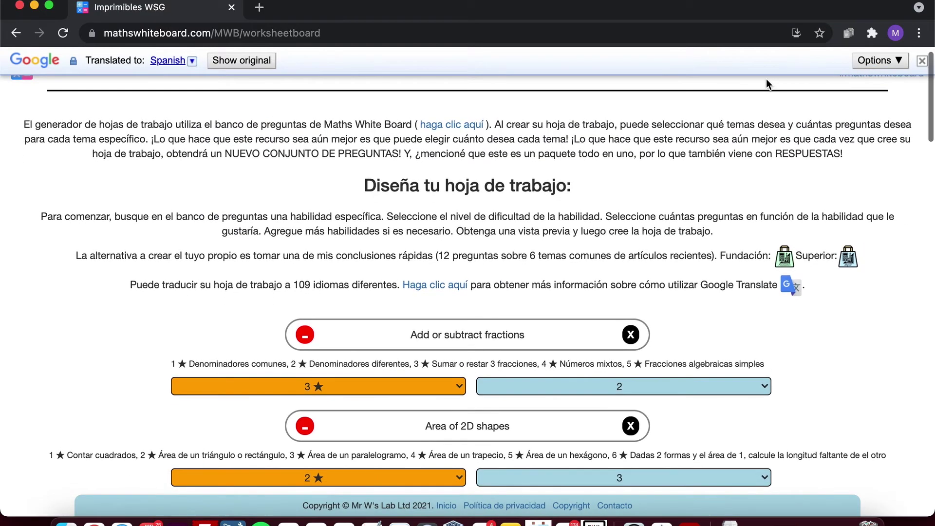
pyautogui.scroll(-15, 766, 78)
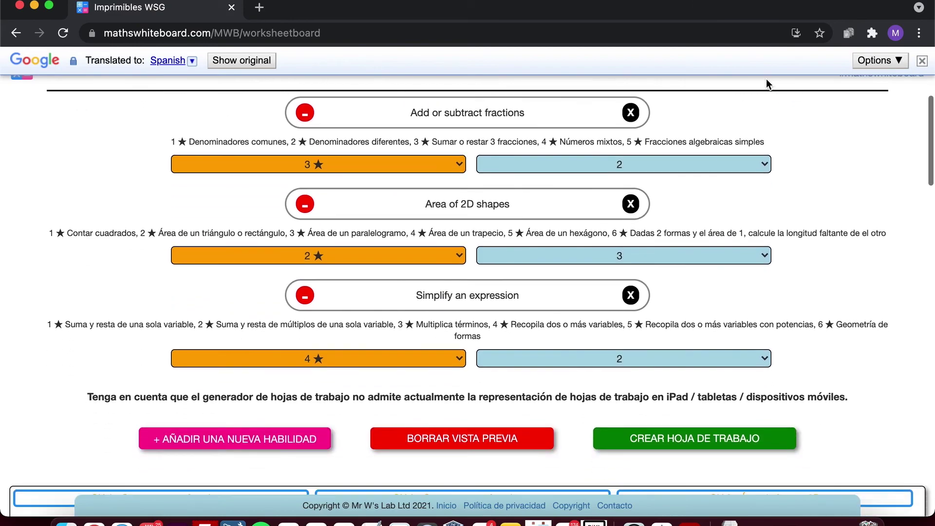
pyautogui.scroll(-1, 766, 77)
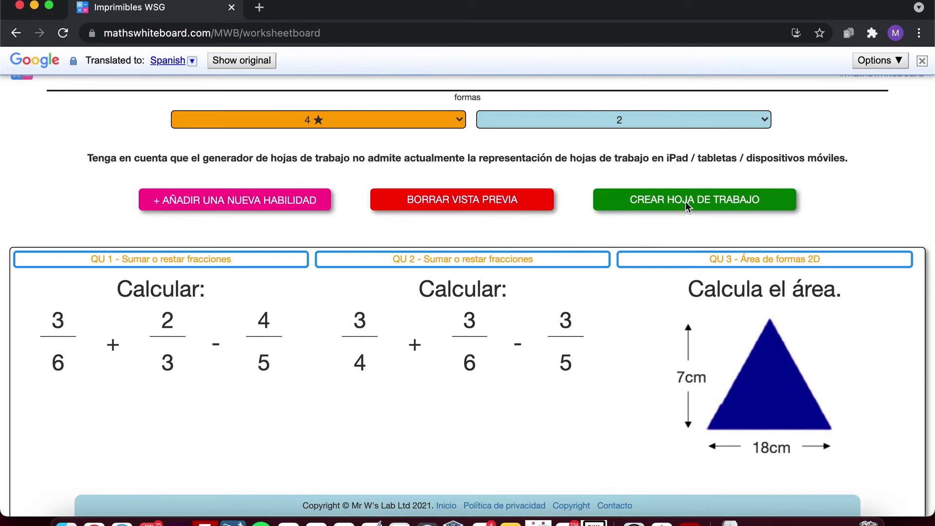
pyautogui.moveTo(685, 202)
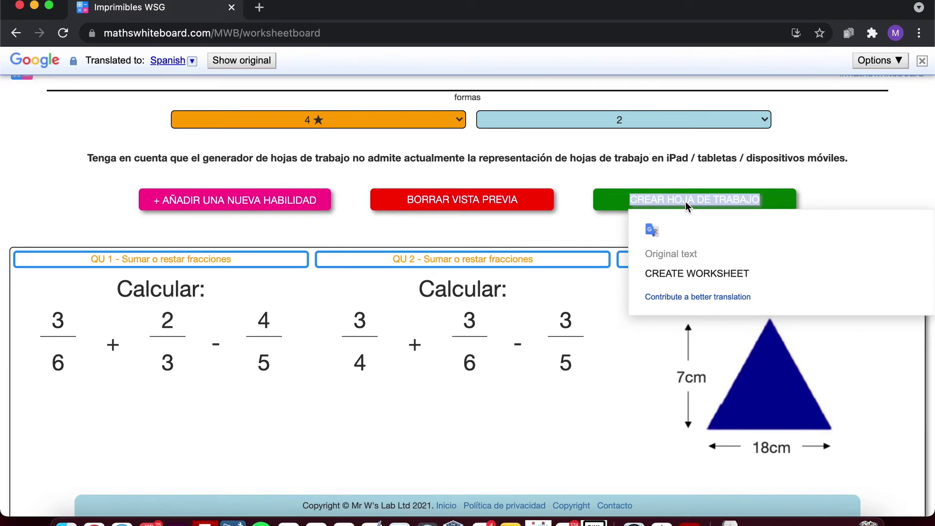
pyautogui.click(685, 201)
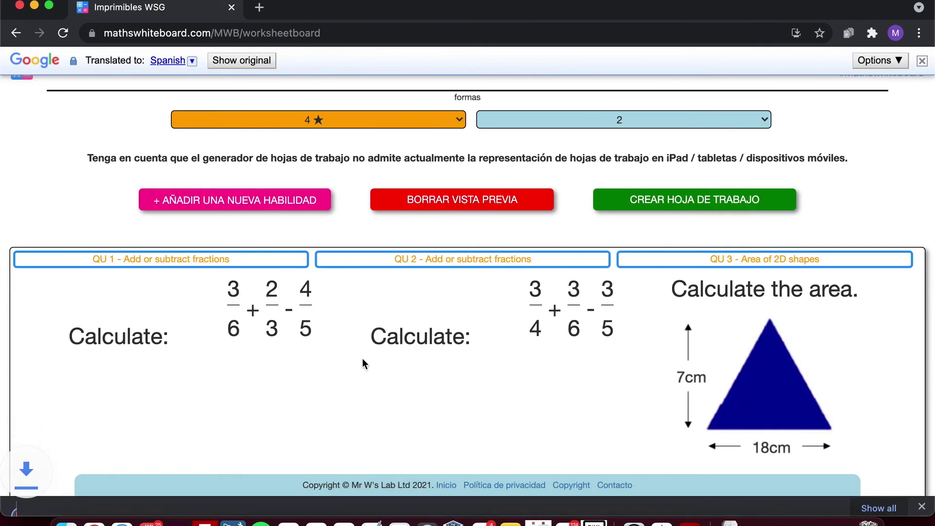
pyautogui.click(85, 496)
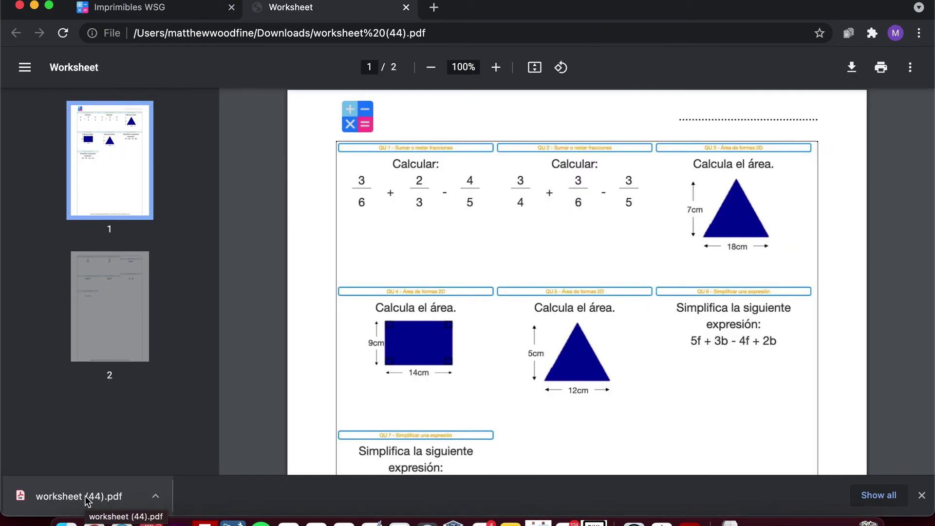